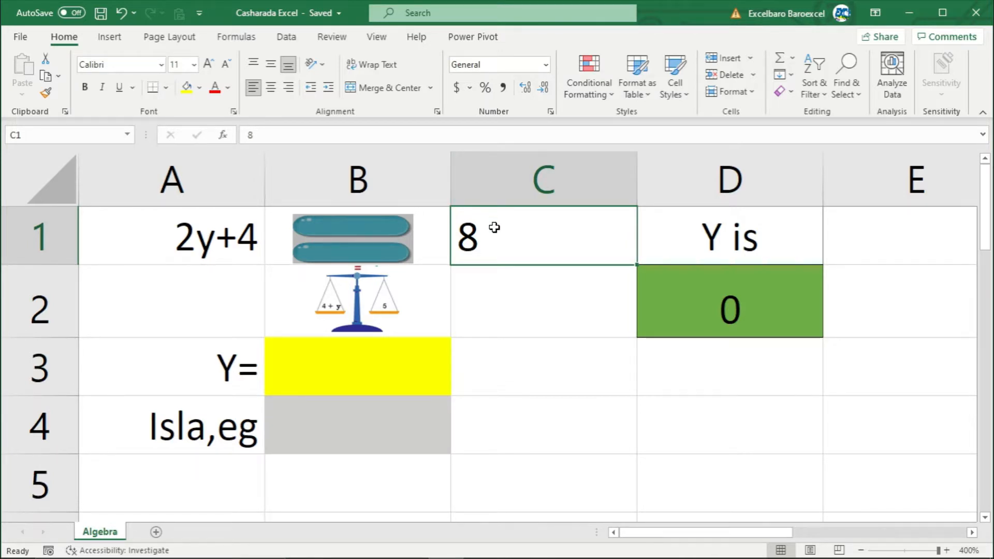
- Enter the formula =(2*B3)+4 in cell B4 to express 2y+4 with Y taken from the yellow cell
left_click(224, 239)
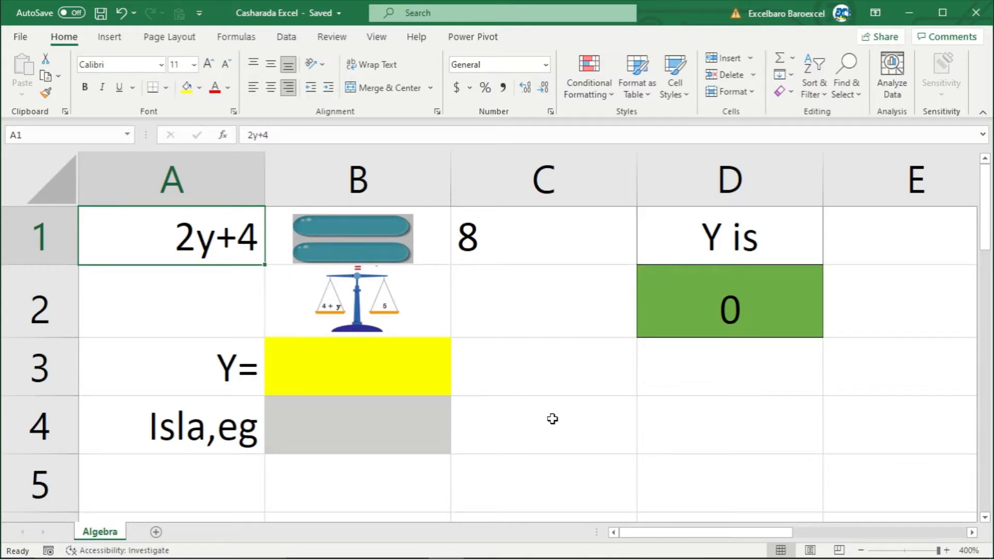
left_click(399, 423)
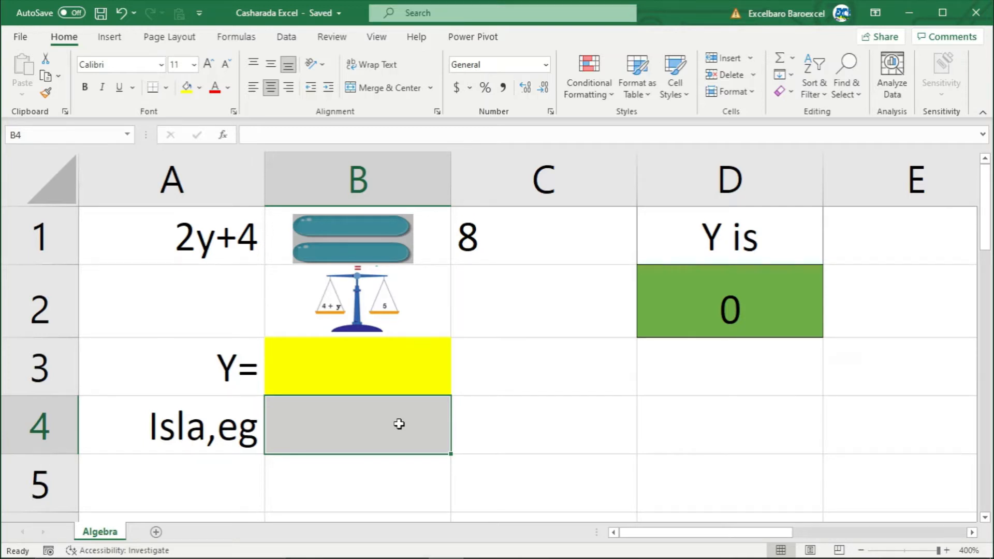
type("=(")
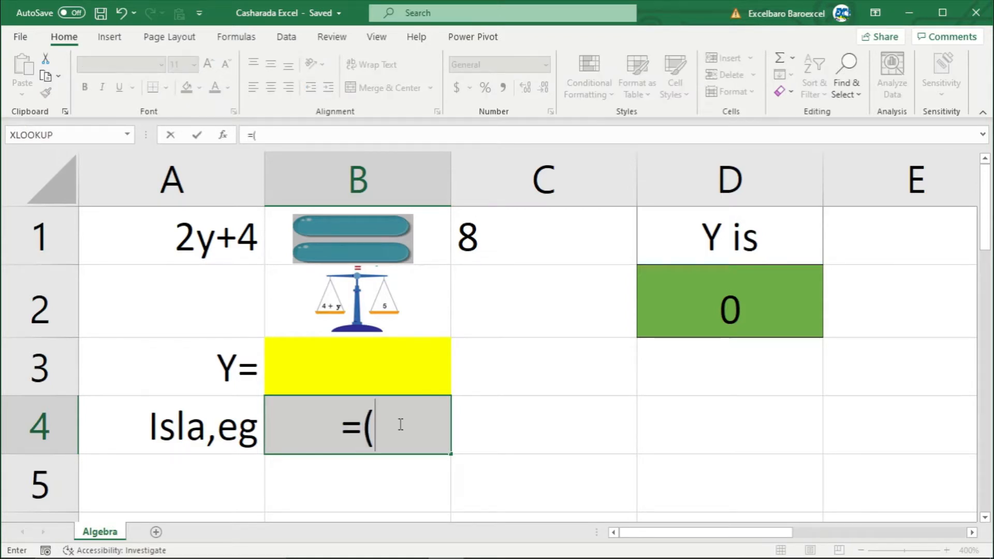
type("2")
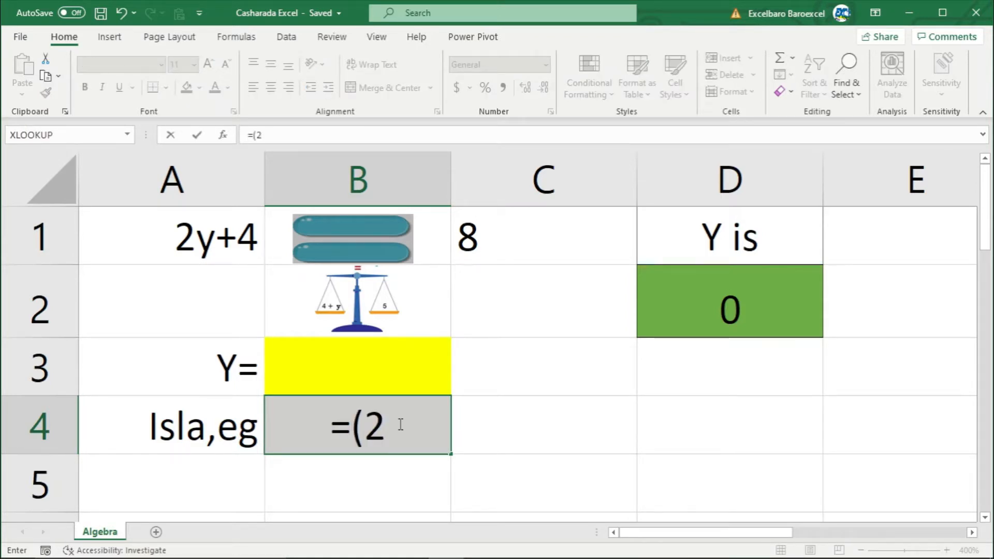
type("*")
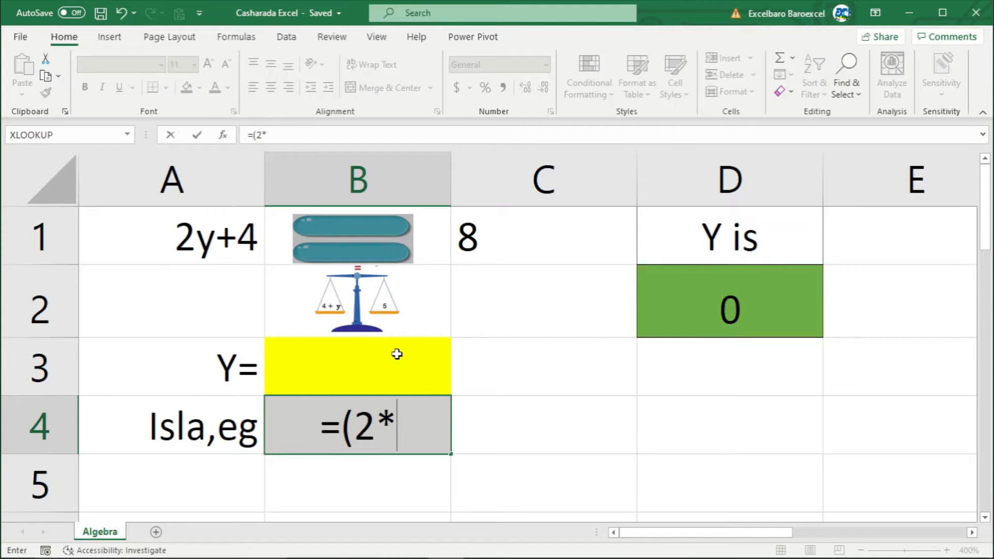
left_click(362, 367)
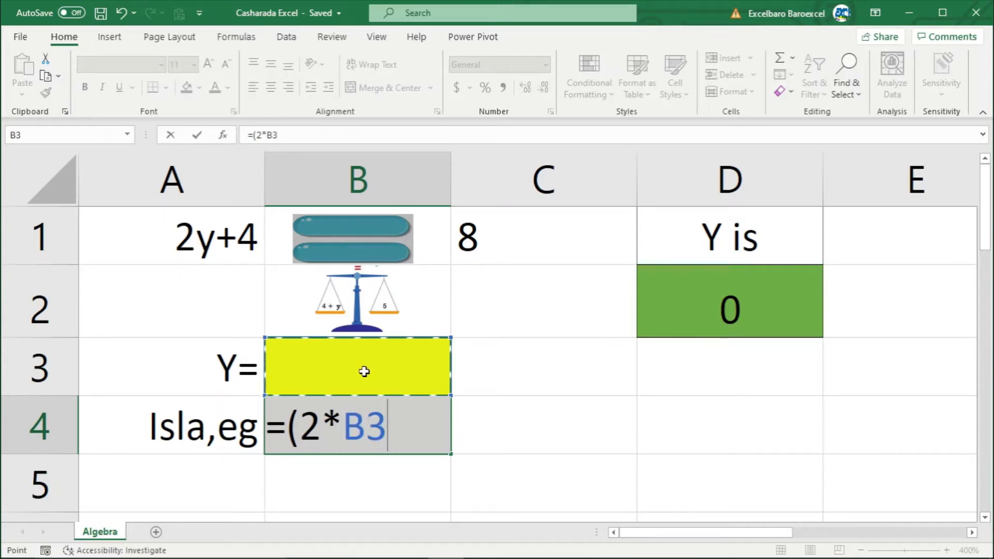
type(")+")
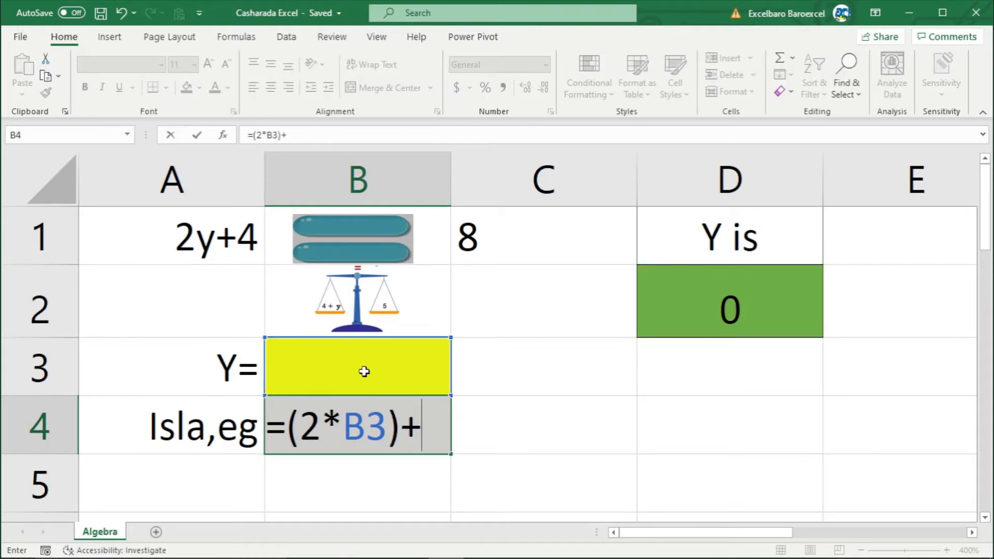
type("4")
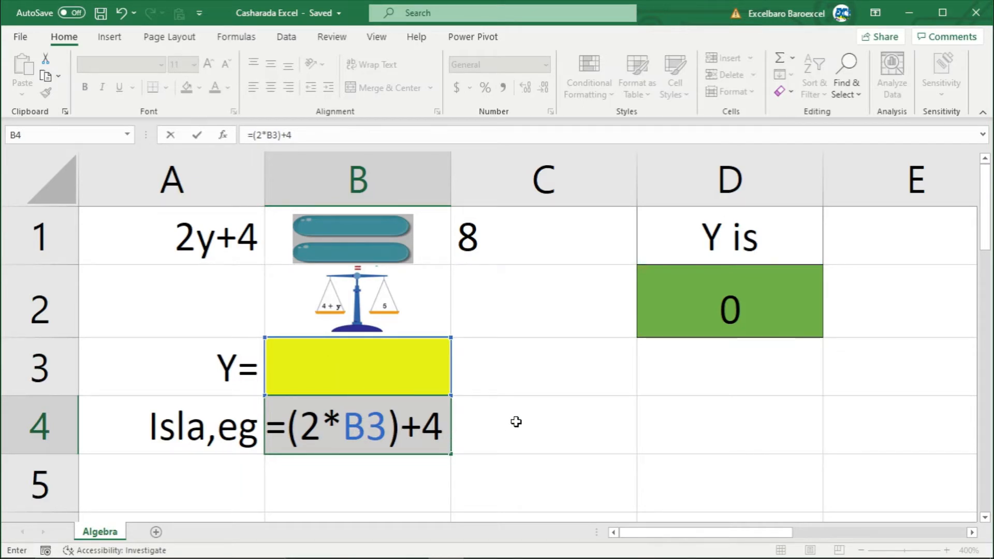
key("Return")
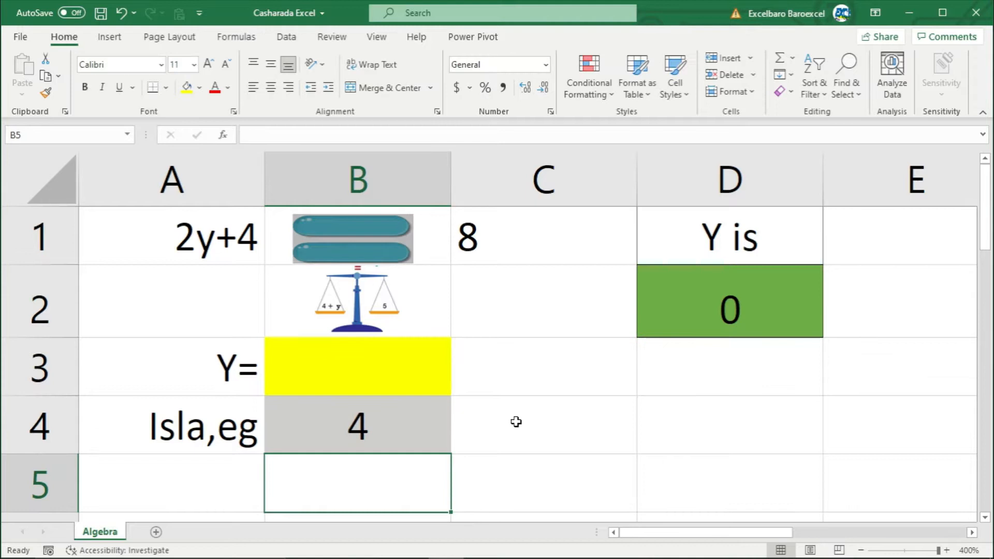
- Run Goal Seek to bring cell B4 to the value 8 by changing cell B3, and keep the solution
left_click(398, 425)
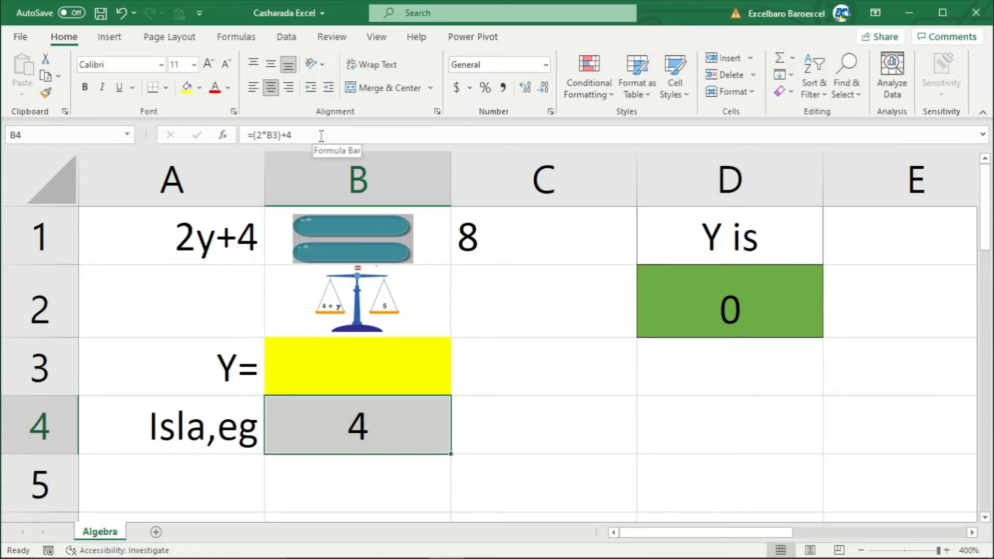
left_click(286, 37)
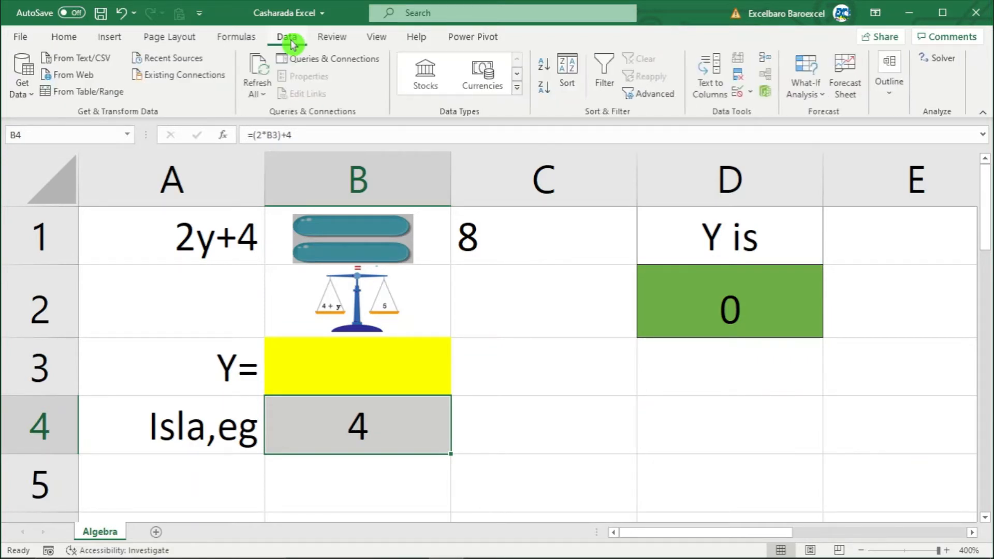
left_click(817, 89)
left_click(845, 131)
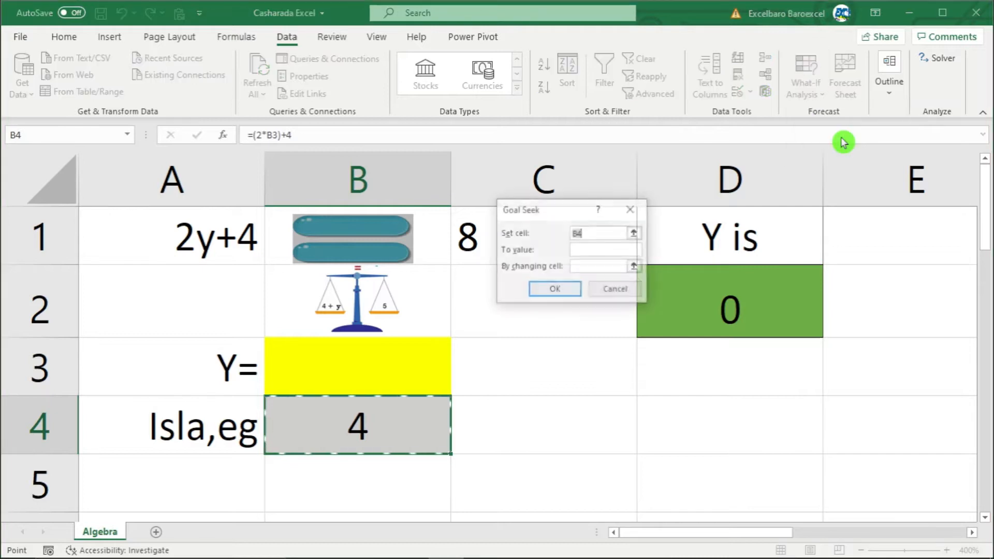
left_click_drag(555, 209, 570, 233)
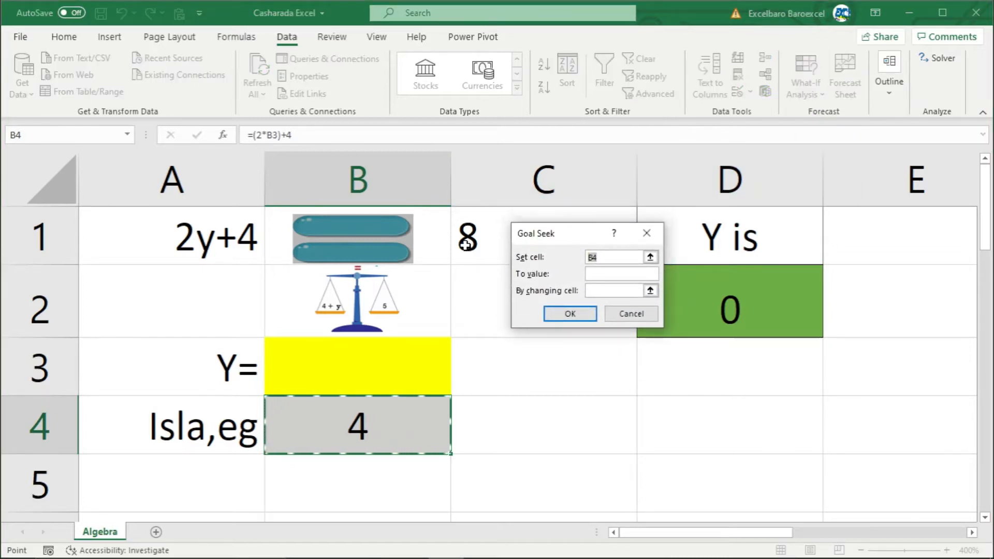
left_click(595, 273)
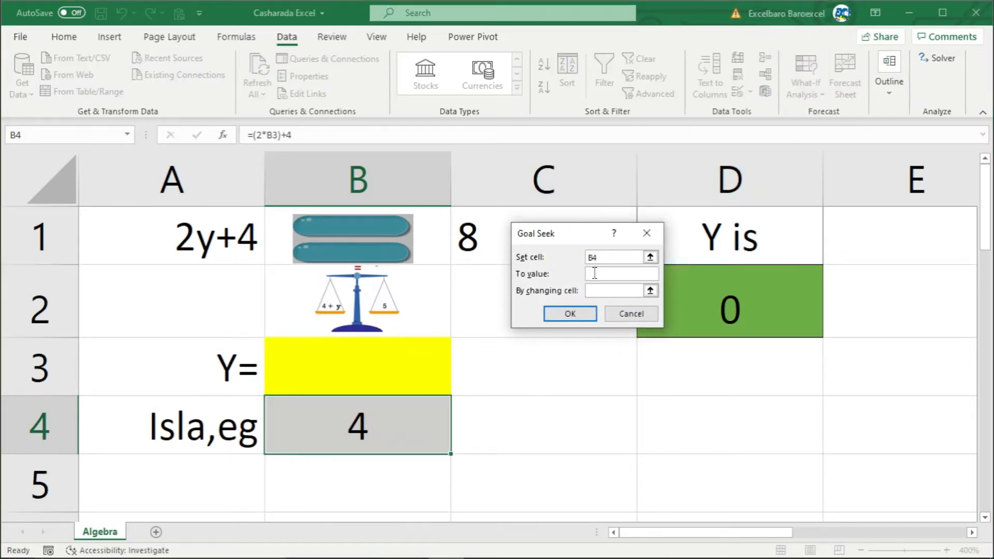
type("8")
left_click(601, 290)
left_click(352, 365)
left_click(573, 313)
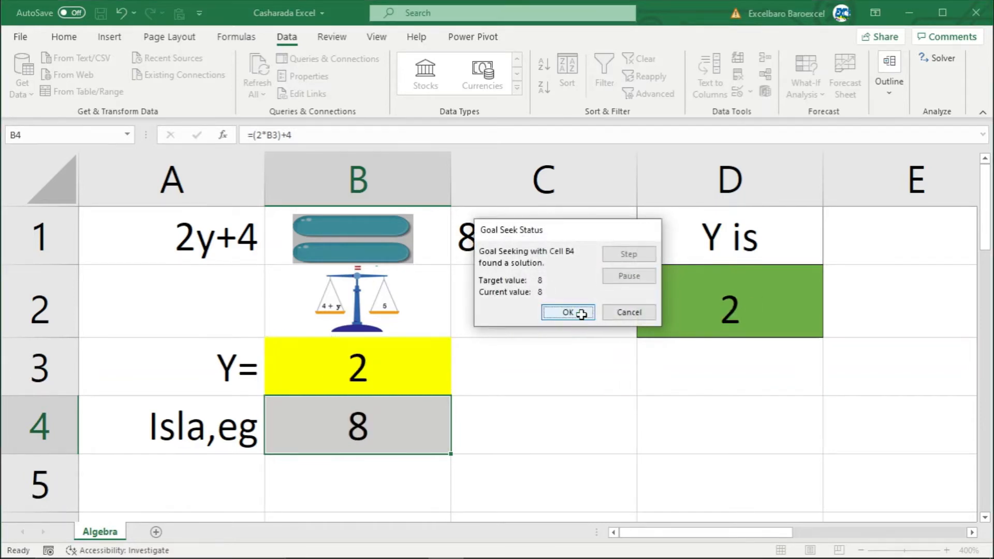
left_click(576, 312)
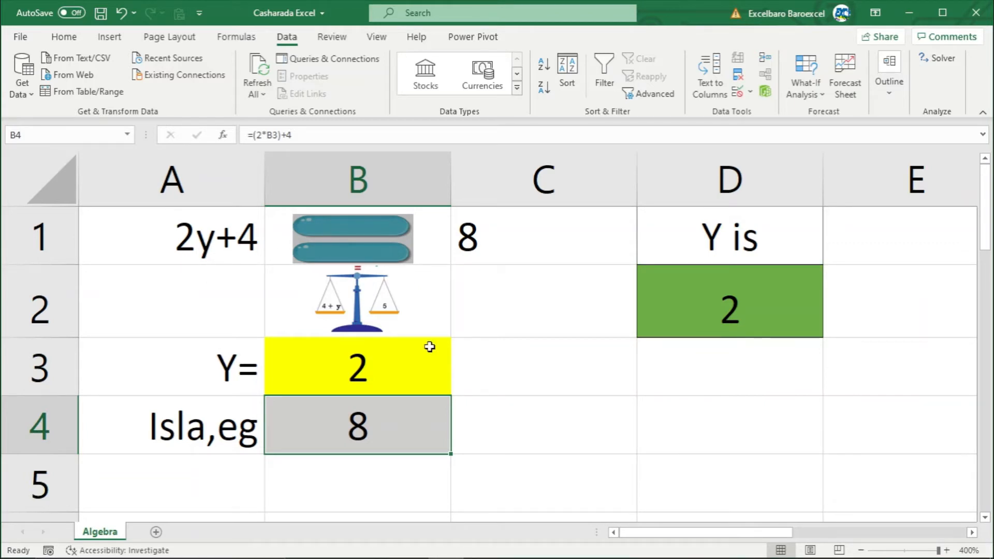
- Change the right-hand side of the equation in cell C1 to 144
left_click(473, 241)
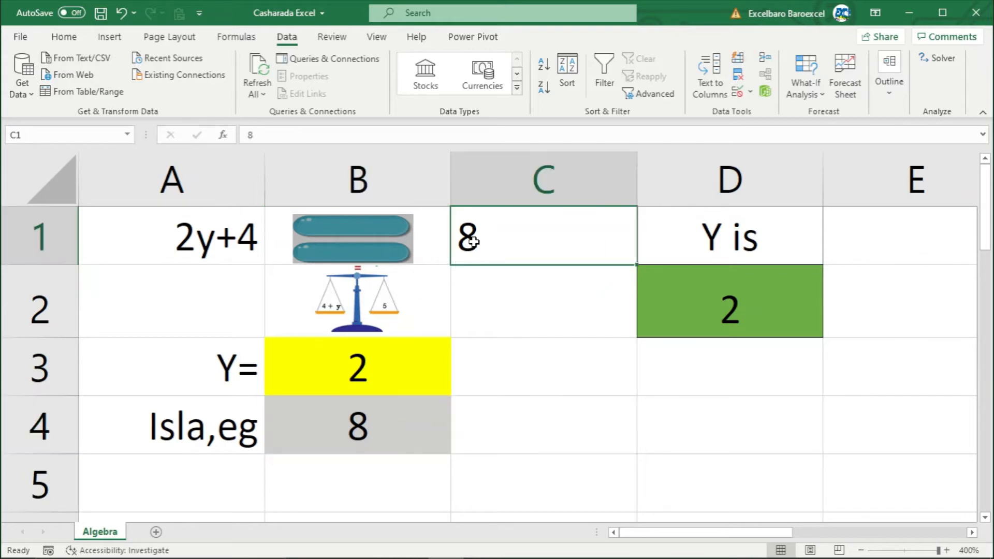
type("1")
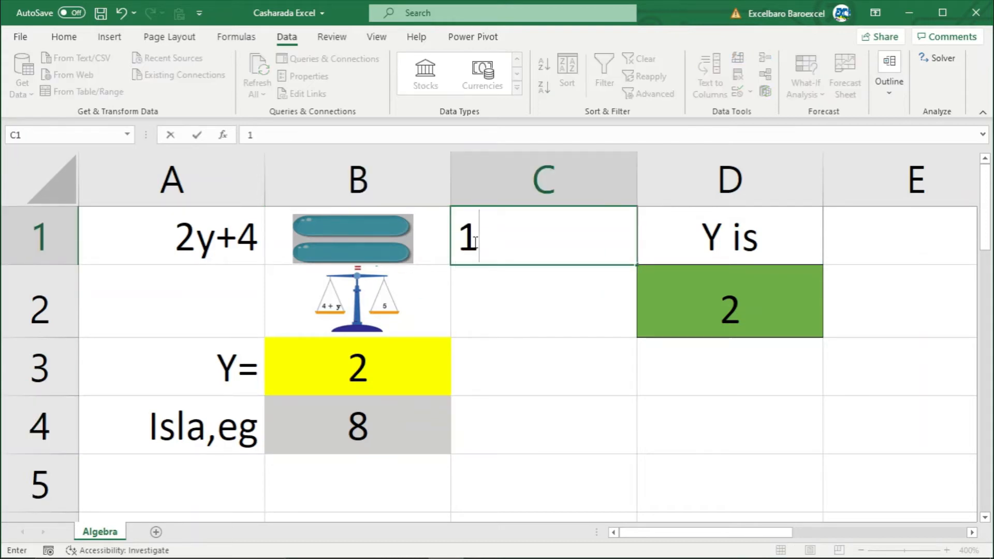
type("44")
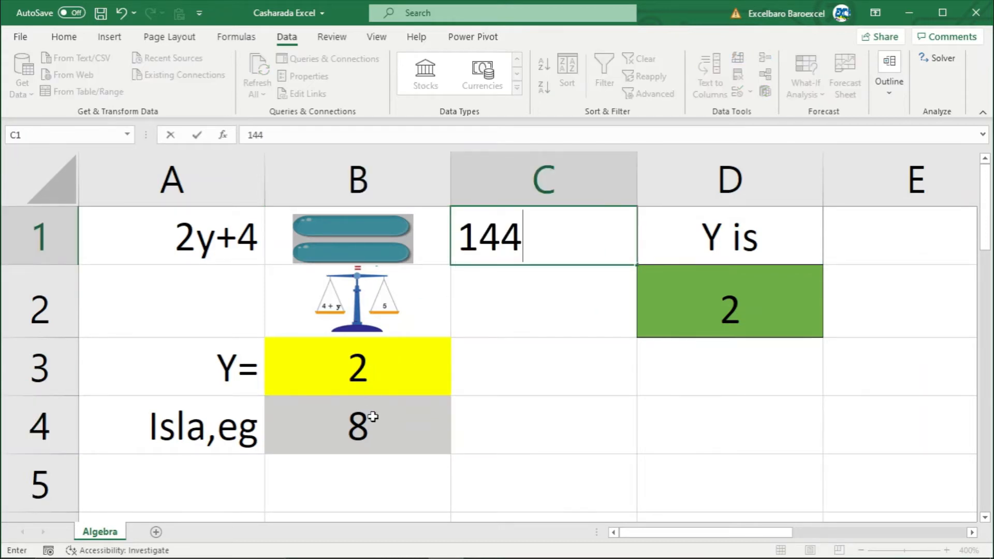
left_click(373, 416)
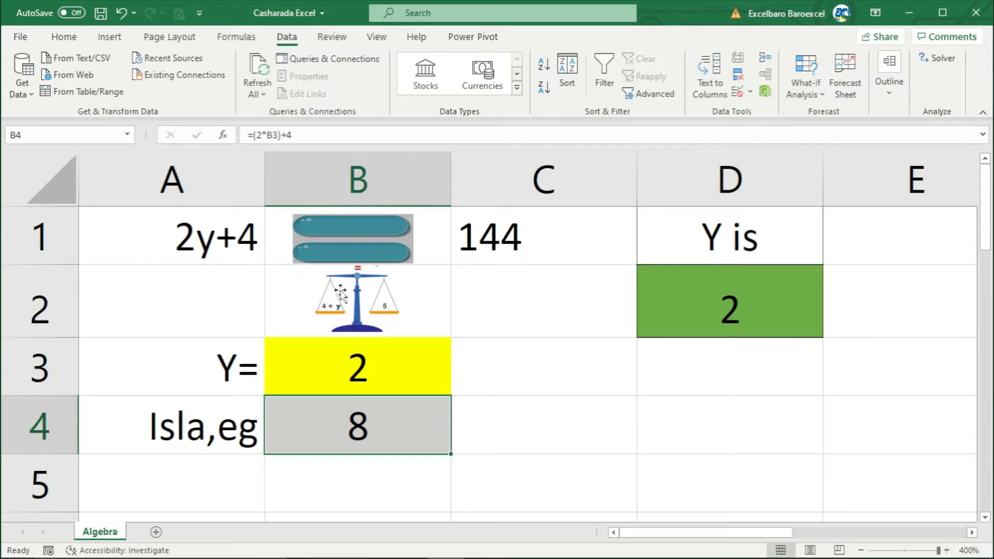
- Use Goal Seek to make cell B4 equal 144 by changing cell B3, and accept the solution
left_click(809, 91)
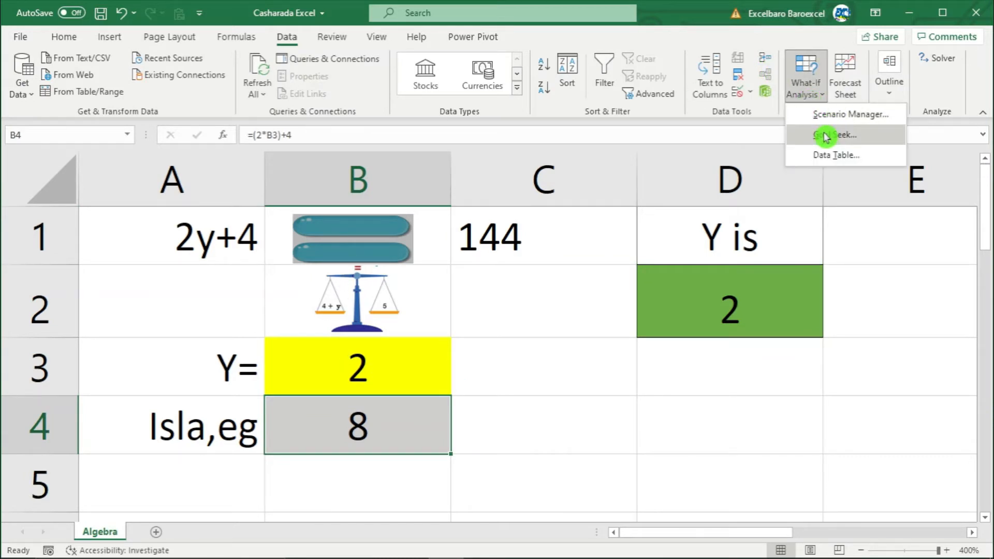
left_click(830, 134)
mouse_move(536, 243)
left_mouse_down()
mouse_move(571, 235)
mouse_move(555, 244)
left_mouse_up()
type("144")
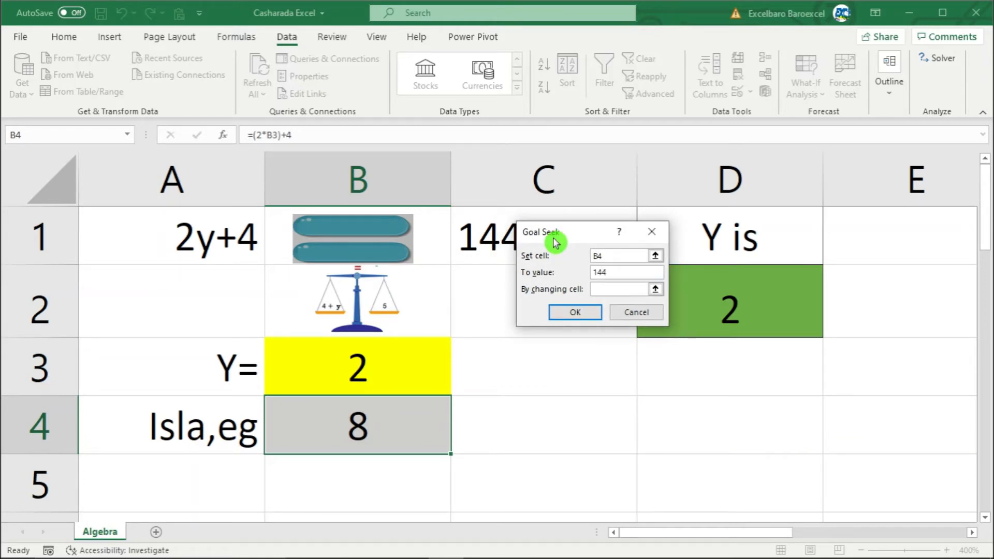
key("Tab")
left_click(366, 368)
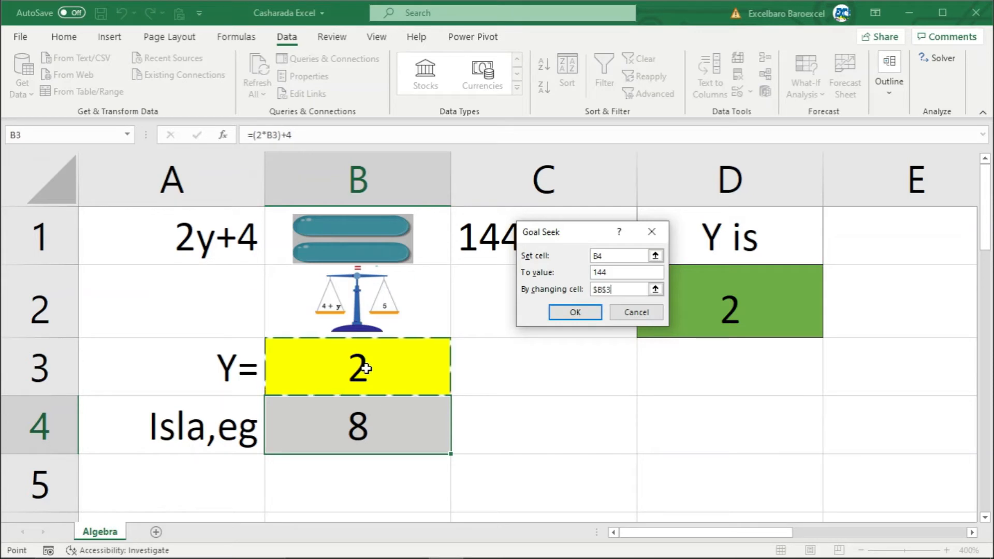
left_click(565, 312)
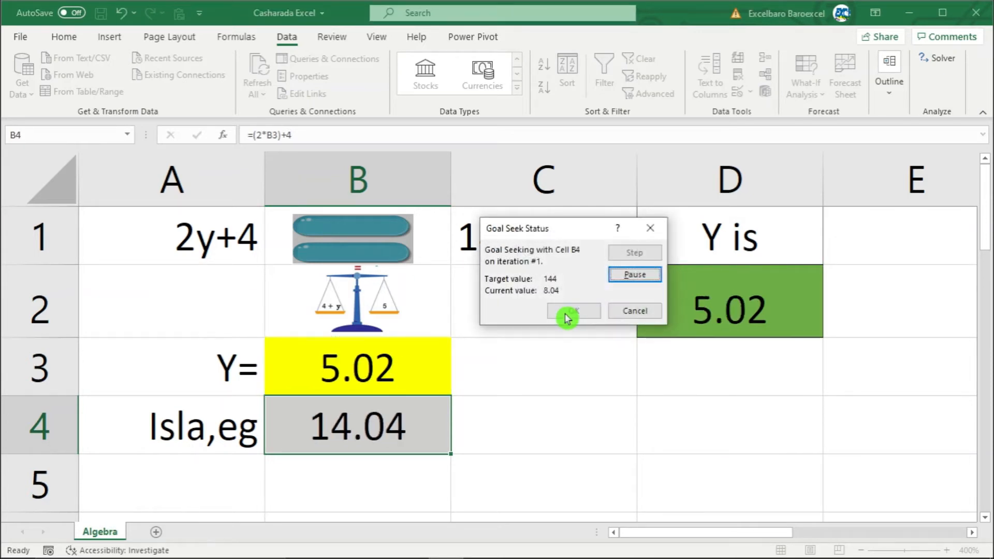
left_click(565, 312)
left_click(391, 378)
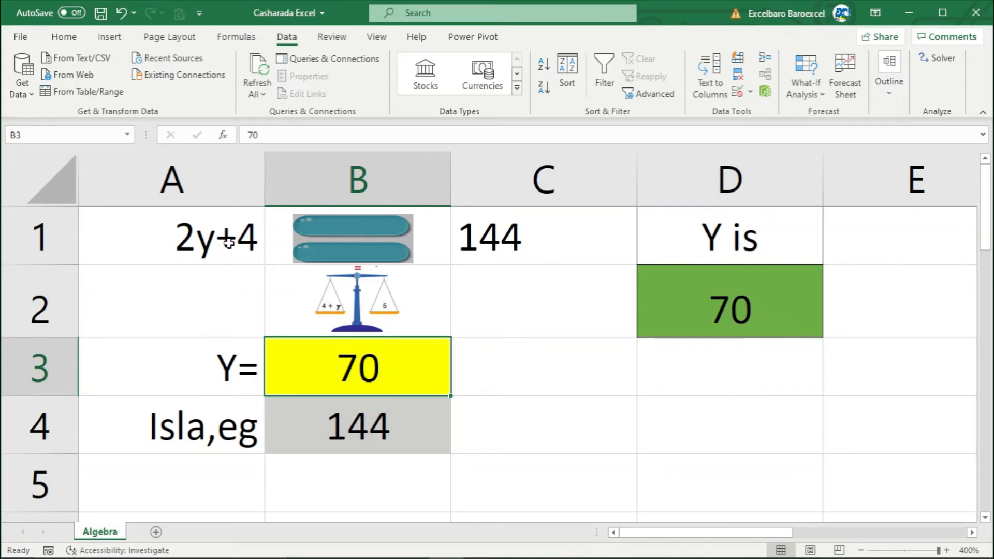
- Replace the equation's right-hand value in cell C1 with 16
left_click(494, 249)
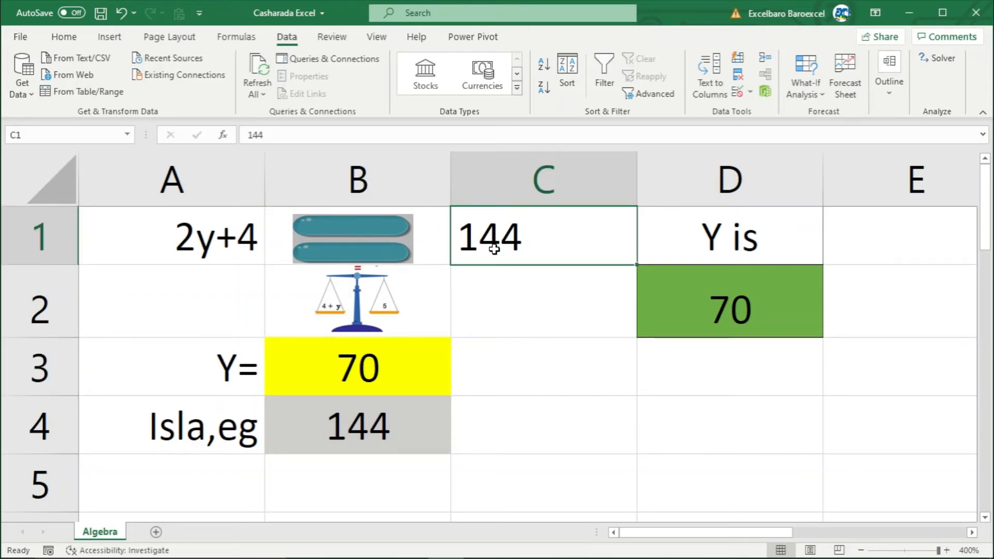
type("16")
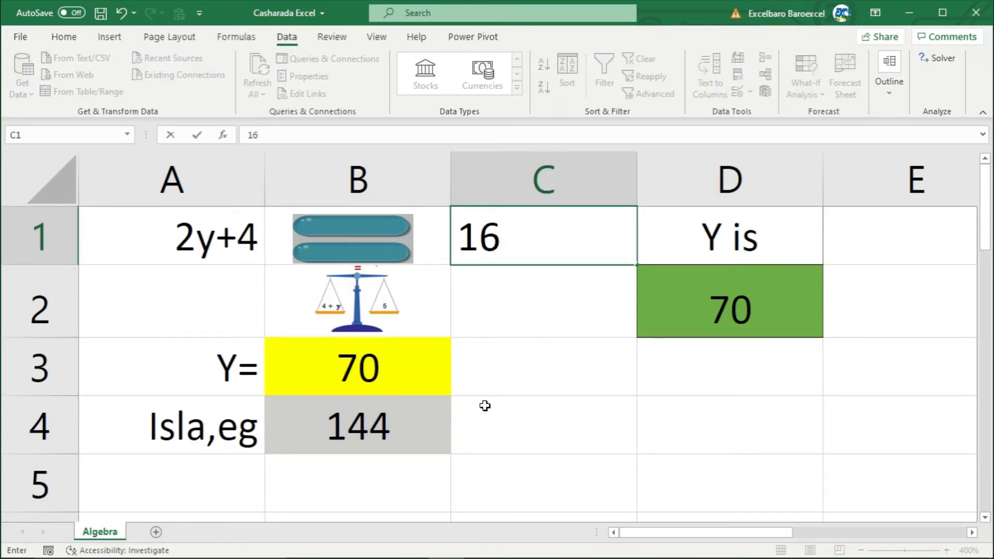
left_click(399, 425)
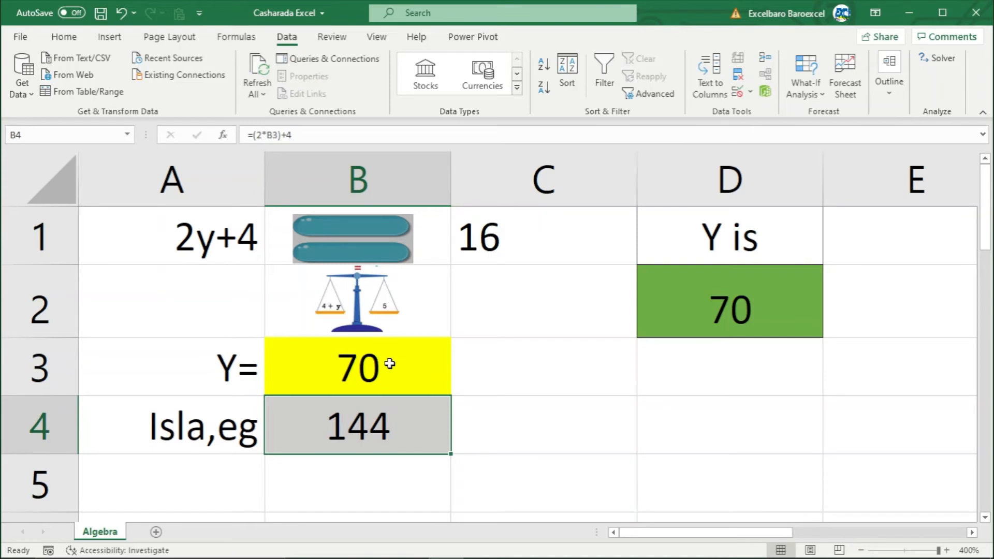
- Solve for Y with Goal Seek, setting cell B4 to 16 by changing cell B3, and keep the result
left_click(804, 88)
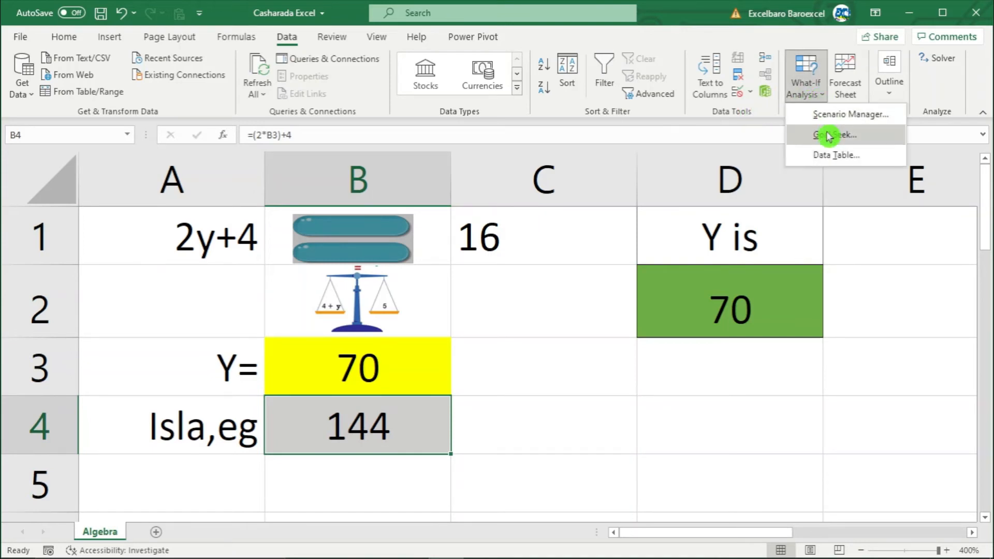
left_click(828, 135)
left_click(609, 270)
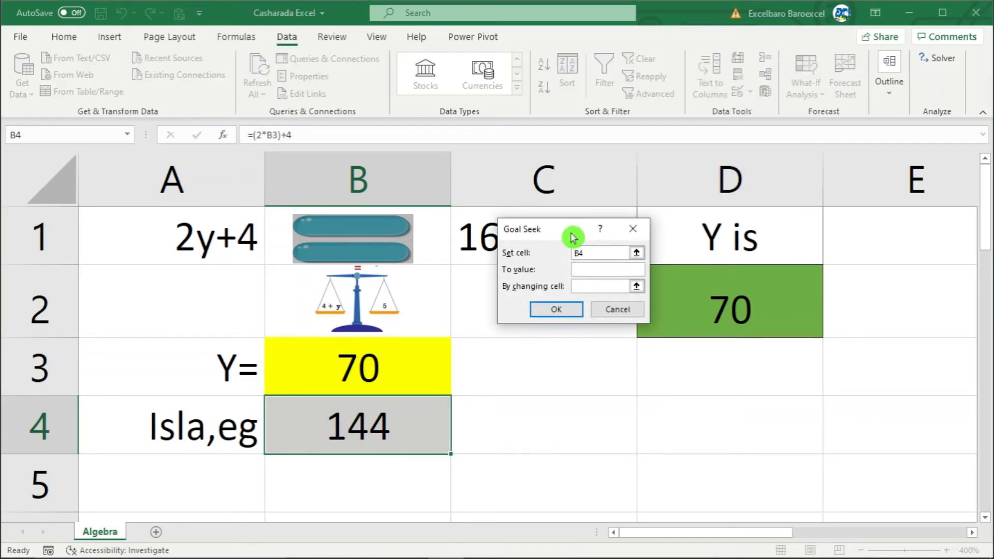
type("16")
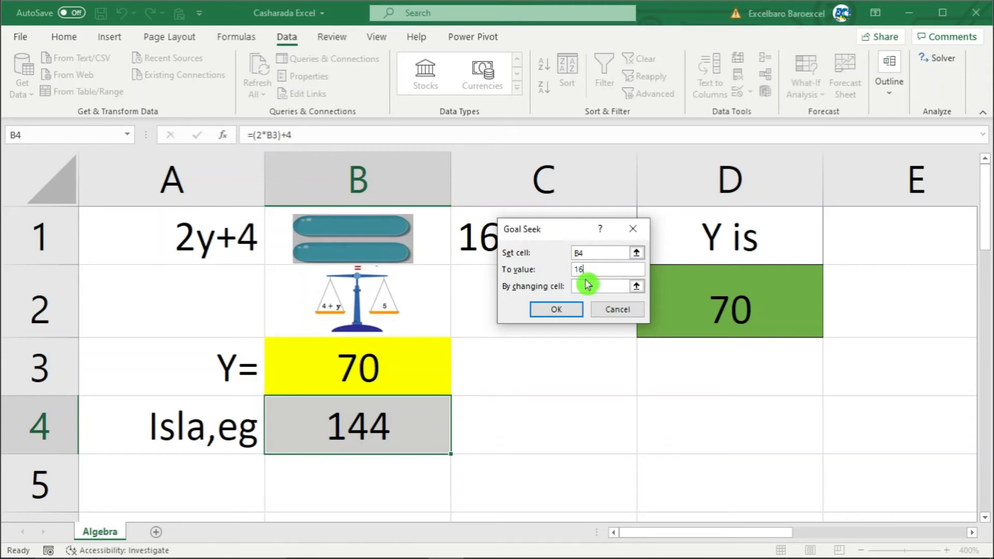
left_click(589, 286)
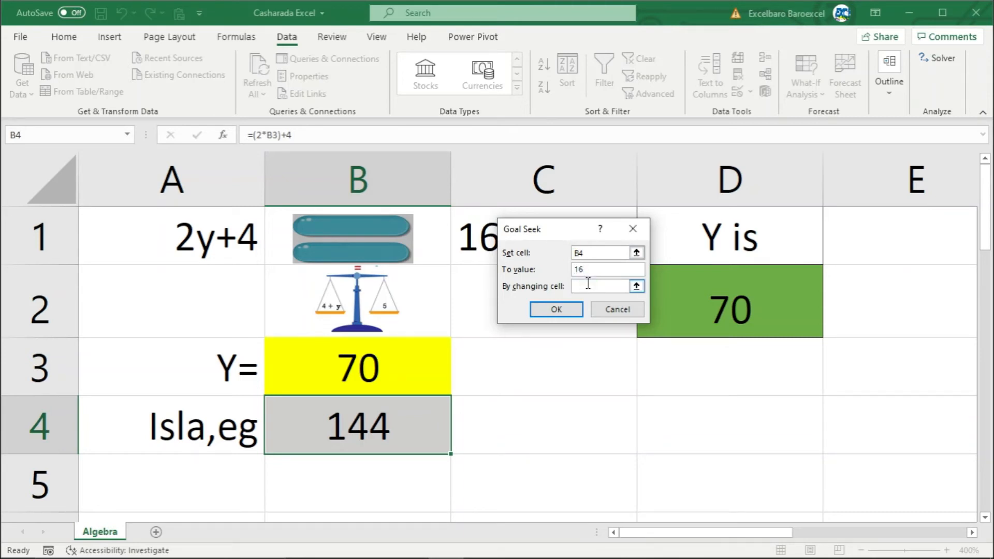
left_click(391, 359)
left_click(557, 310)
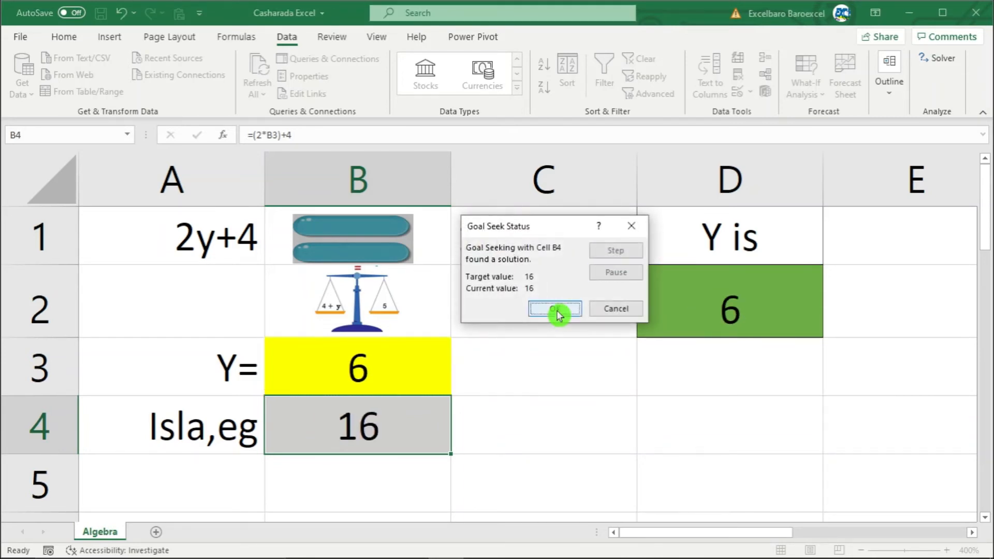
left_click(555, 309)
left_click(399, 371)
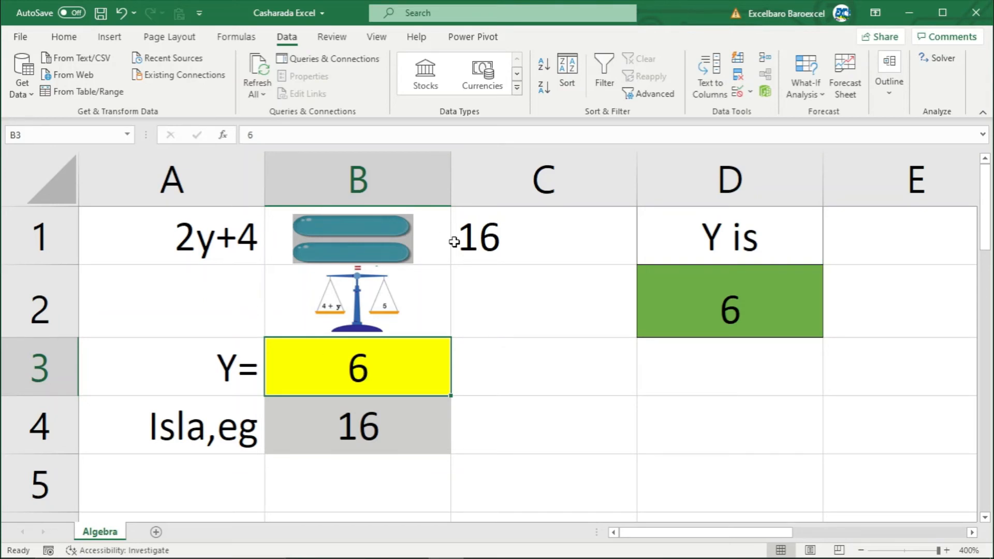
left_click(499, 245)
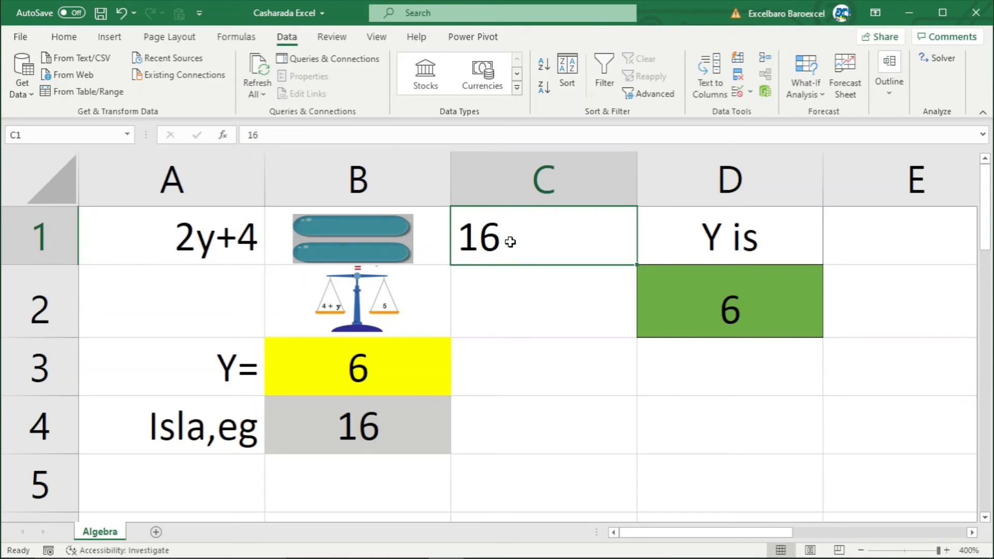
- Replace the equation's right-hand value in cell C1 with 30
type("30")
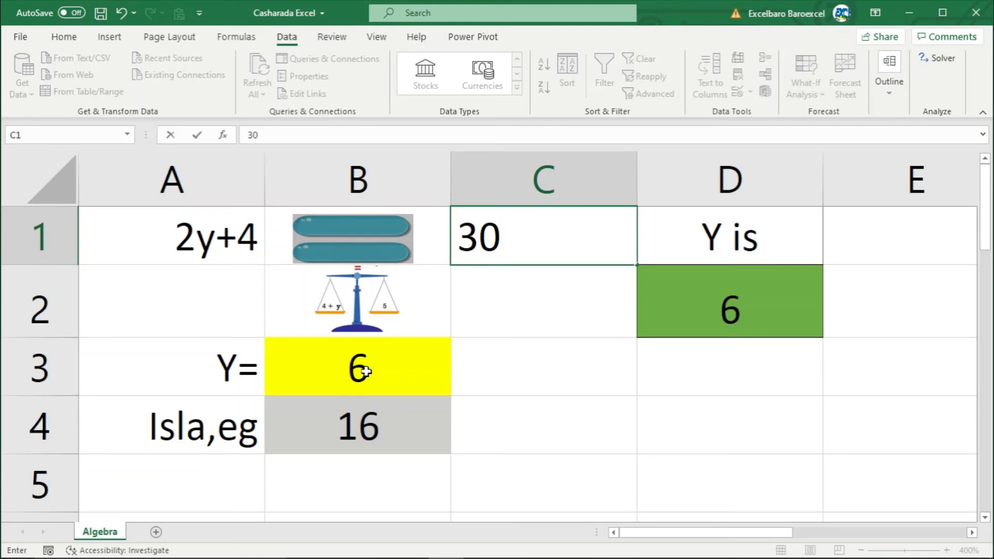
left_click(391, 418)
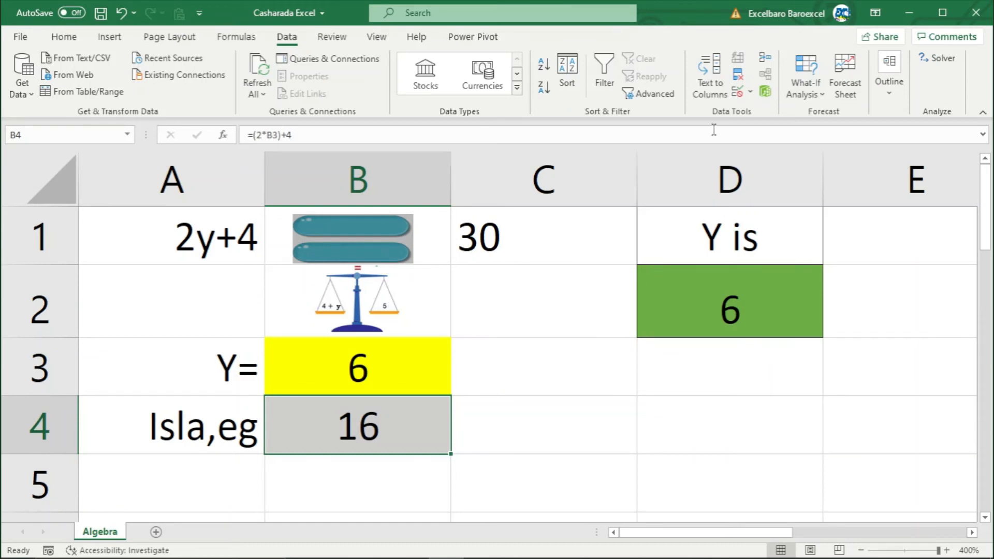
- Run Goal Seek to bring cell B4 to 30 by changing cell B3, and keep the solution
left_click(812, 98)
left_click(823, 136)
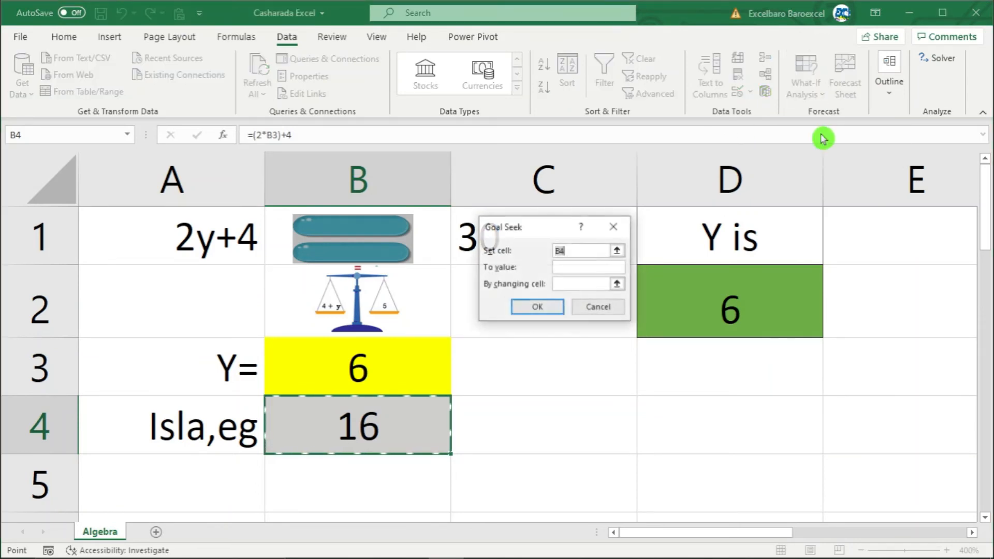
left_click_drag(517, 219, 611, 228)
left_click(648, 265)
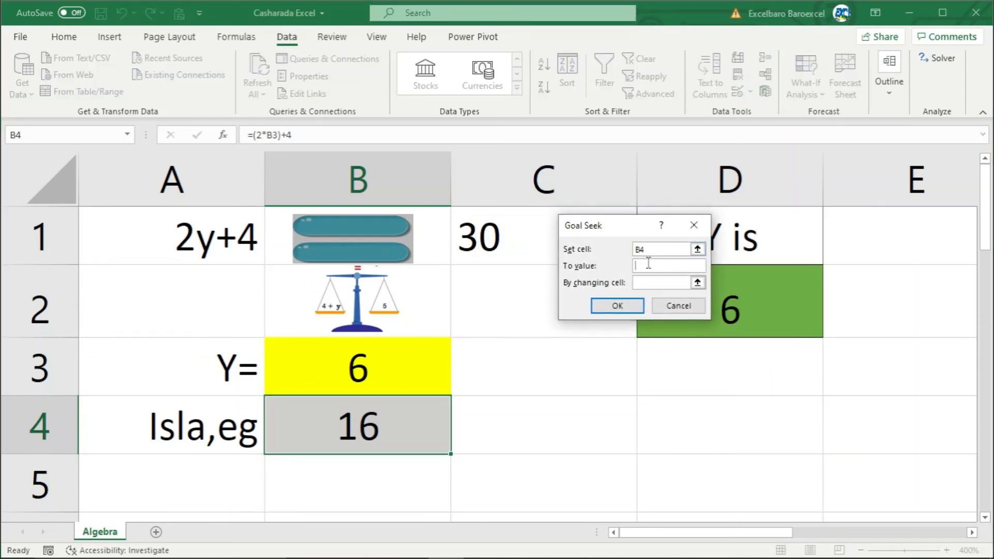
type("30")
left_click(647, 284)
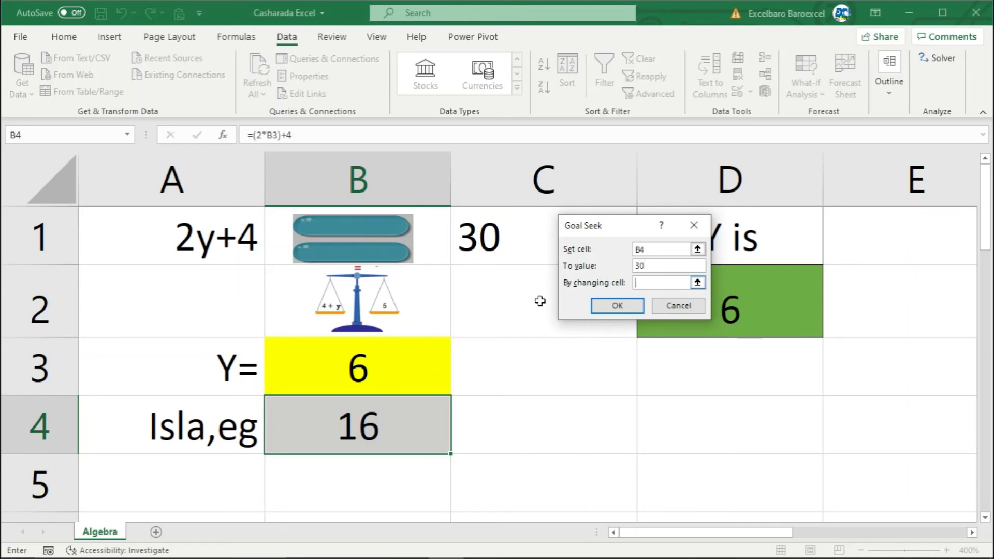
left_click(610, 306)
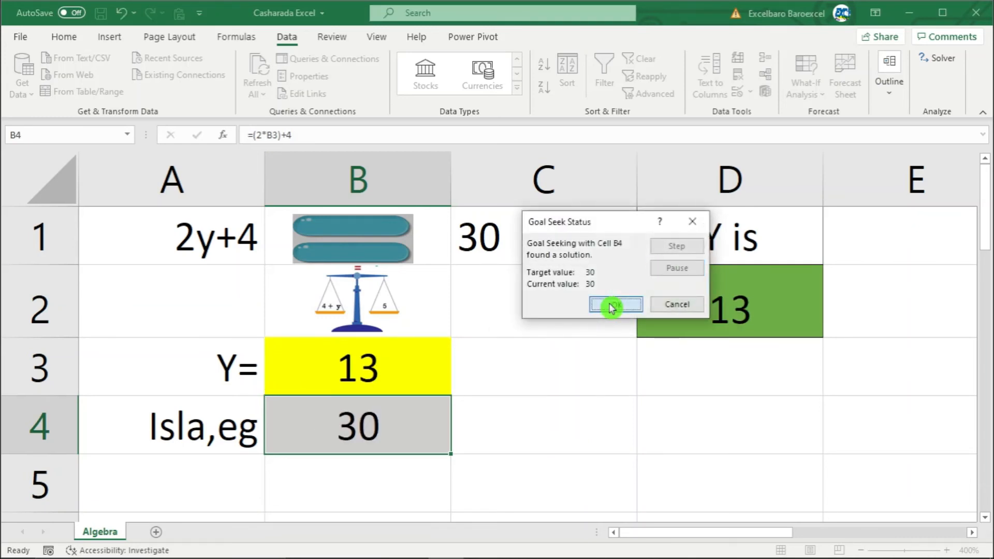
left_click(612, 306)
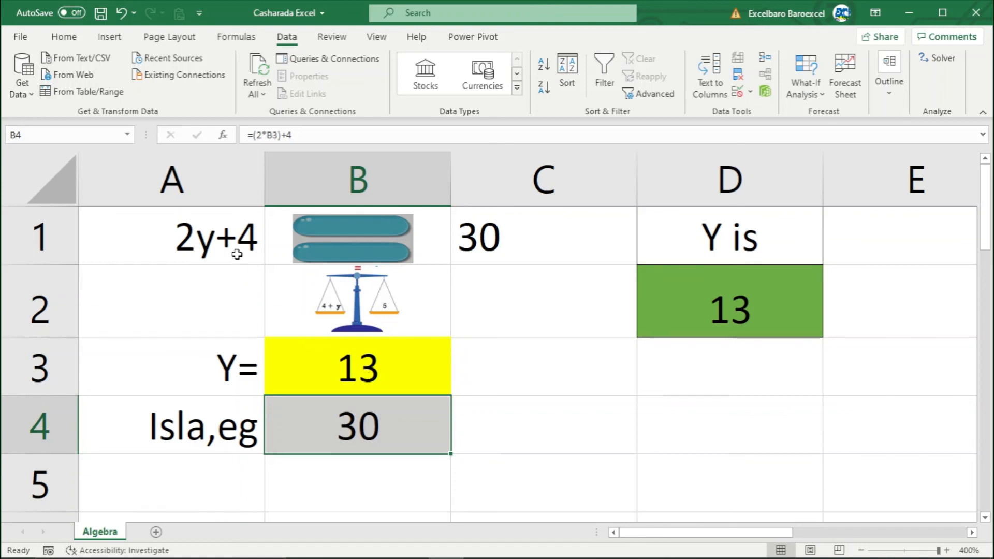
left_click(523, 452)
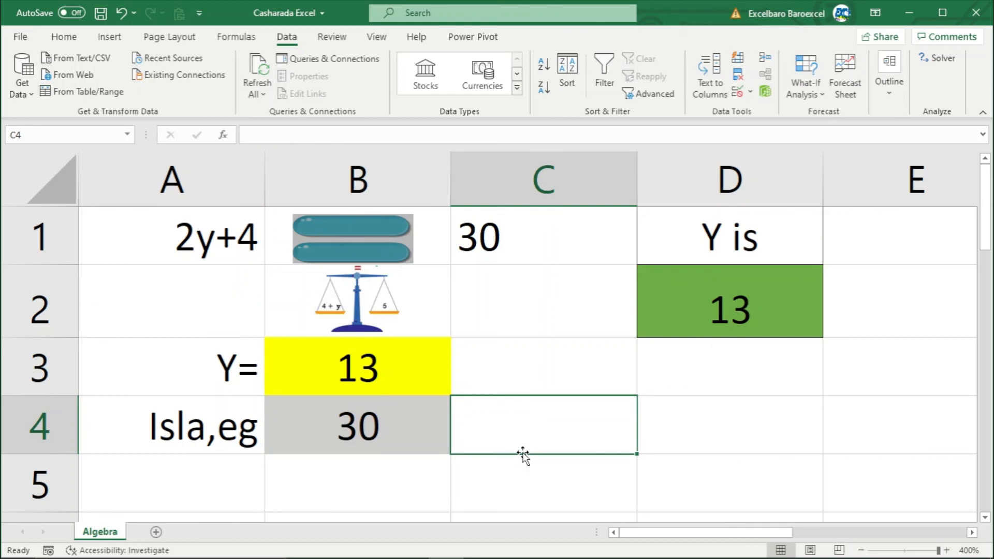